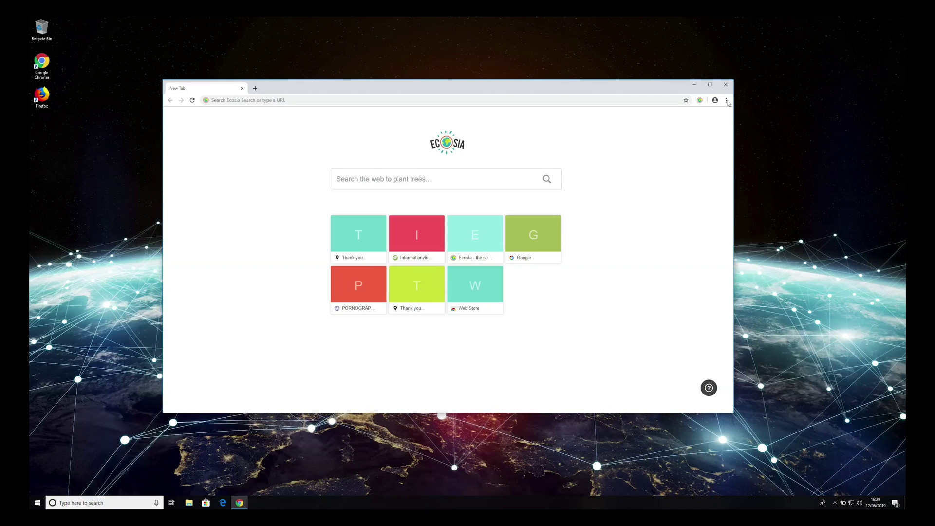
Remove the Ecosia extension from Chrome's Extensions page, then close the feedback tab and browser.
left_click(726, 100)
mouse_move(665, 201)
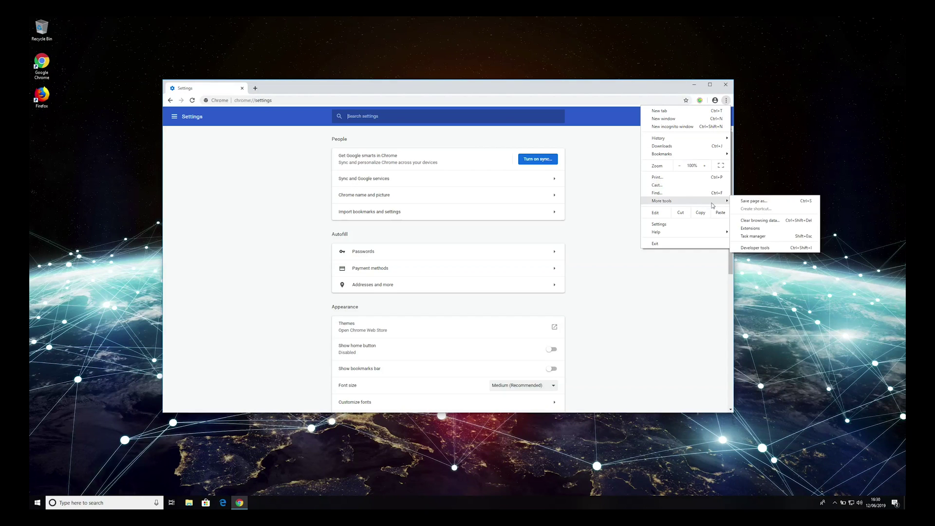
left_click(768, 227)
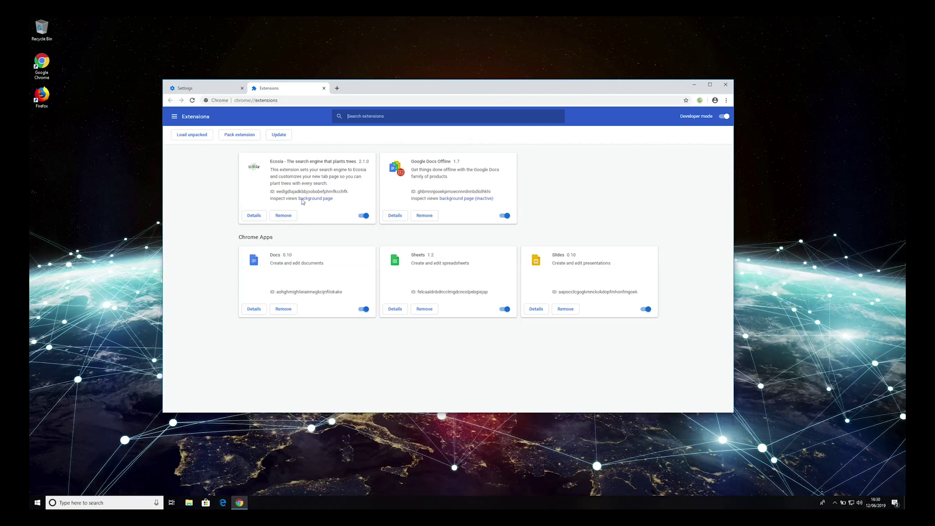
left_click(280, 217)
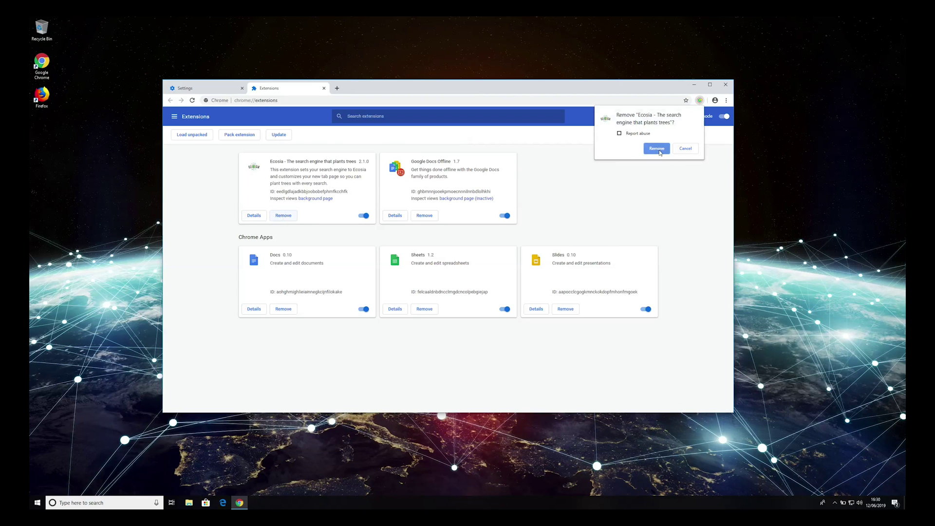
left_click(658, 150)
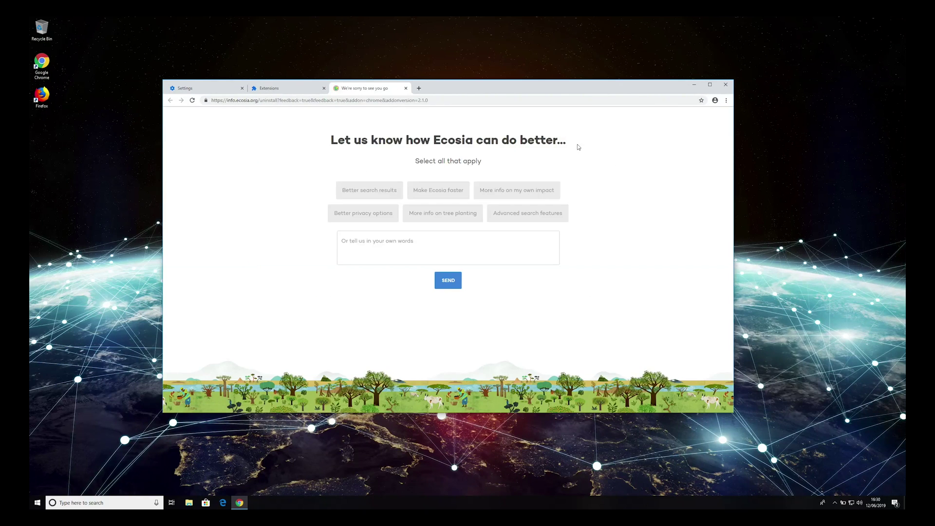
left_click(407, 89)
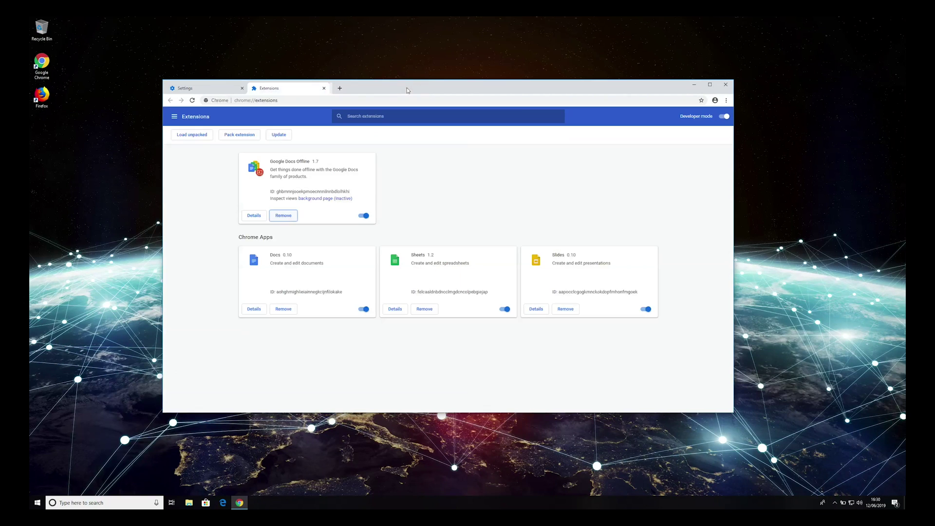
left_click(725, 86)
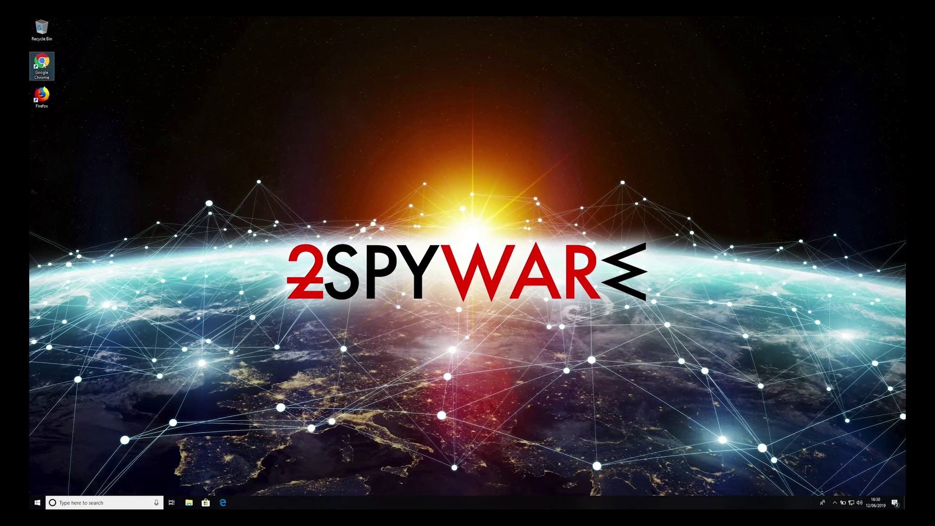
Relaunch Chrome to confirm the Google new tab page, close it, and launch Firefox.
double_click(42, 65)
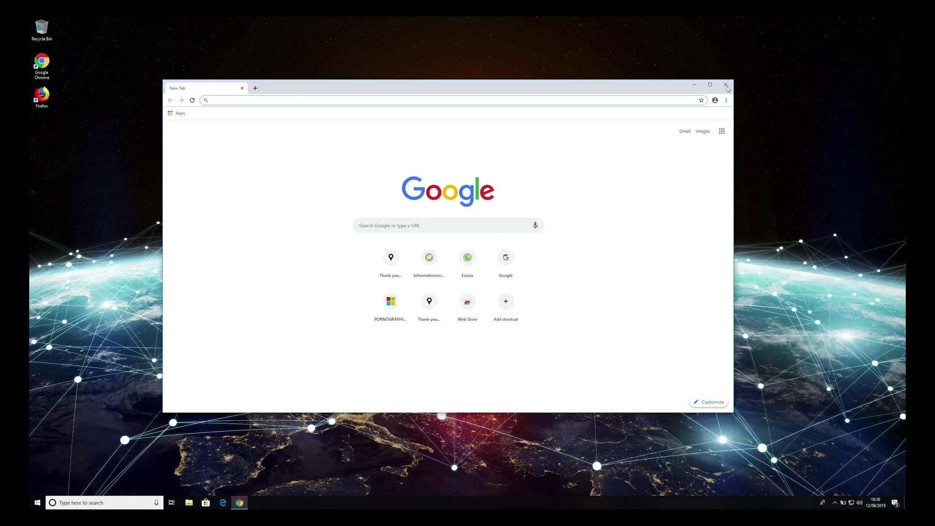
left_click(726, 85)
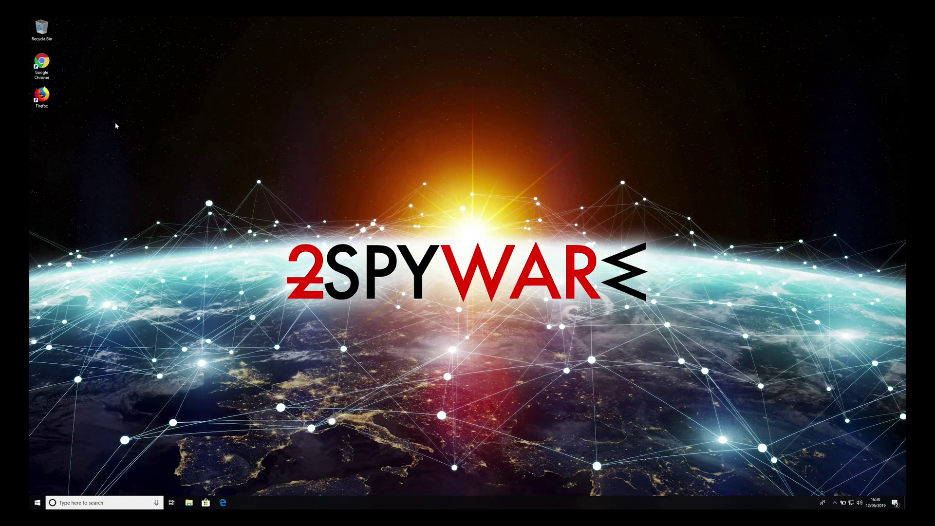
double_click(42, 95)
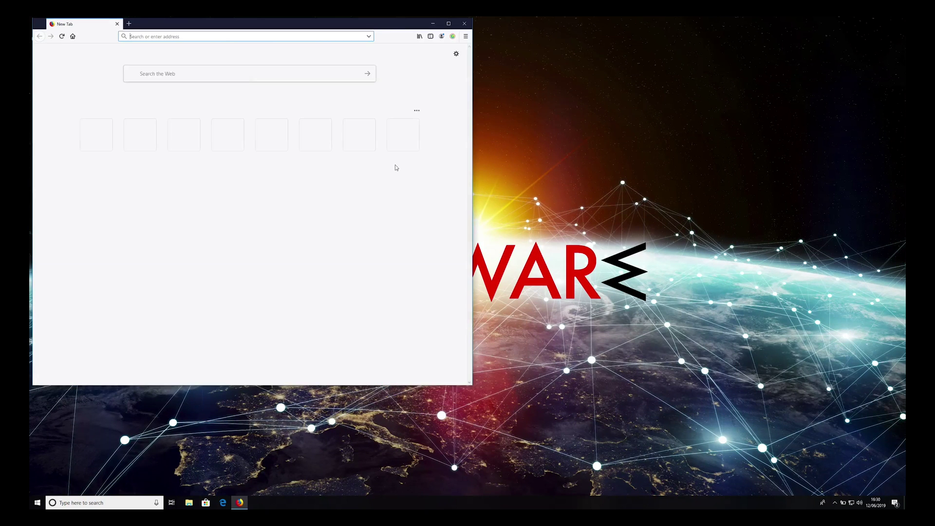
Remove the Ecosia entry from the Extensions list in Firefox's Add-ons manager.
left_click(466, 37)
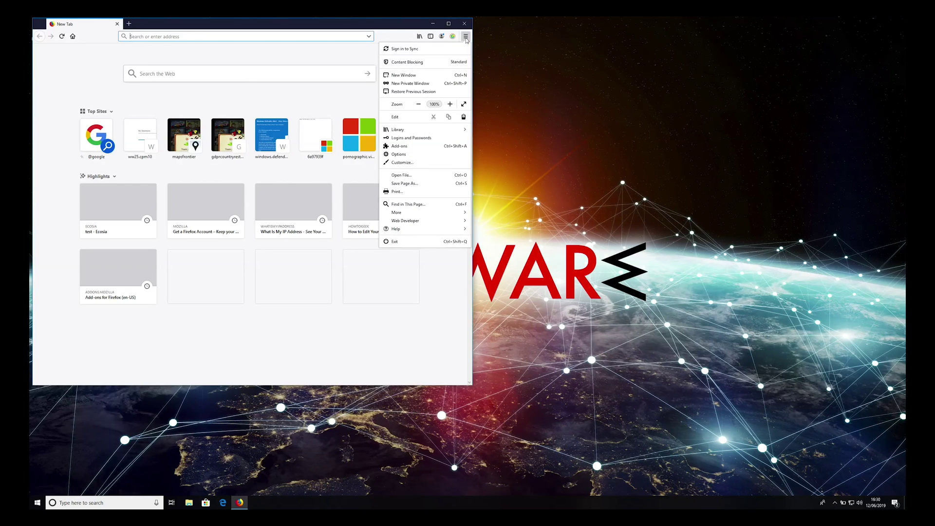
left_click(436, 146)
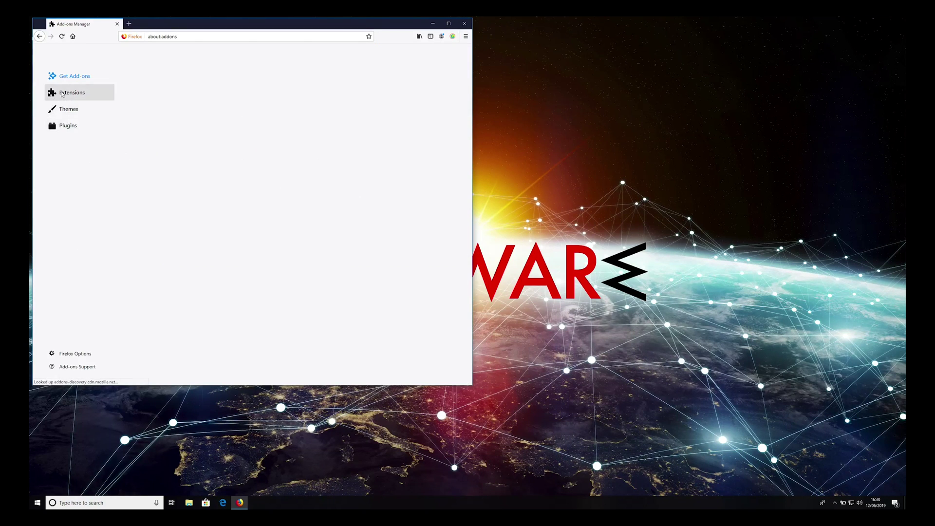
left_click(72, 93)
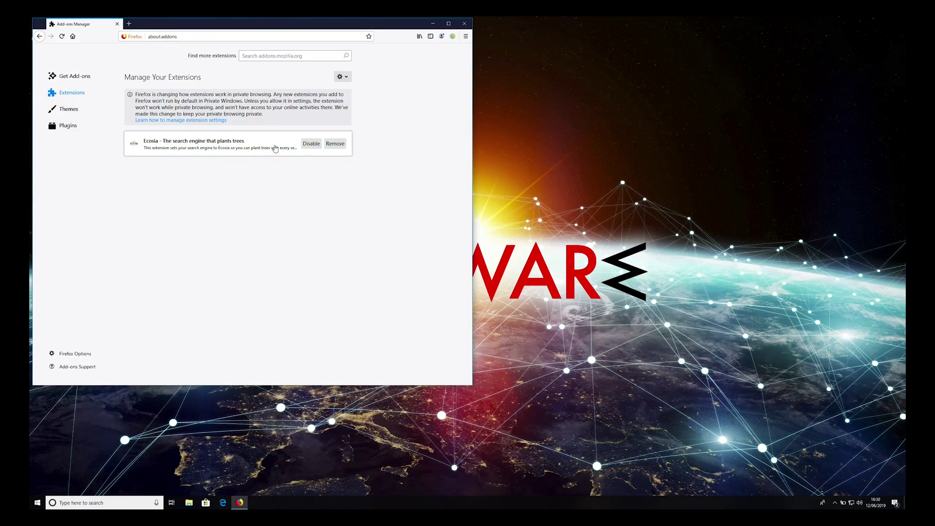
left_click(334, 145)
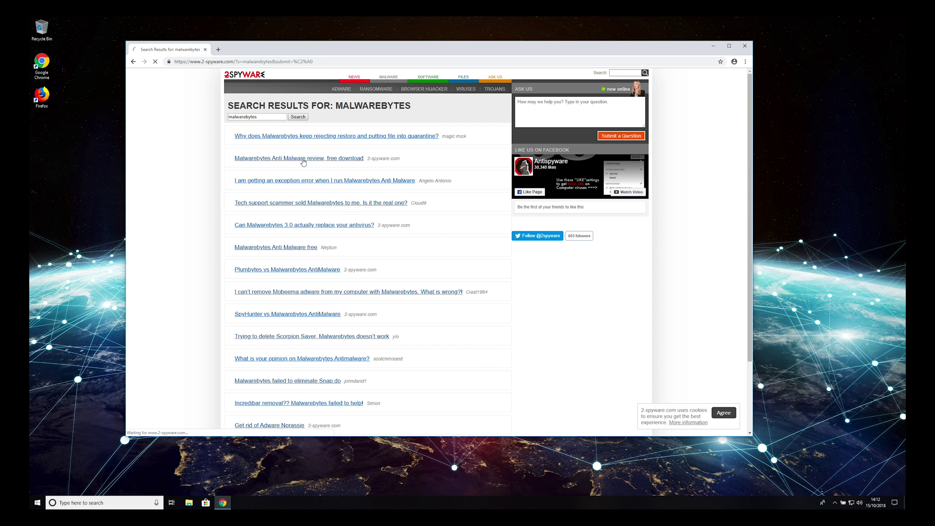
Download and run the Malwarebytes installer from the 2-spyware review, dismissing the newsletter popup.
left_click(303, 159)
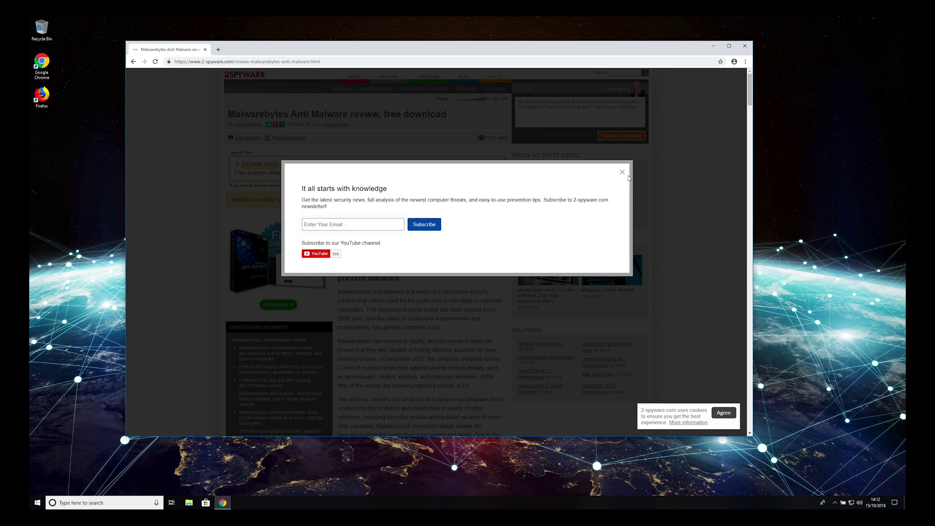
left_click(398, 301)
scroll(428, 313, "down", 1)
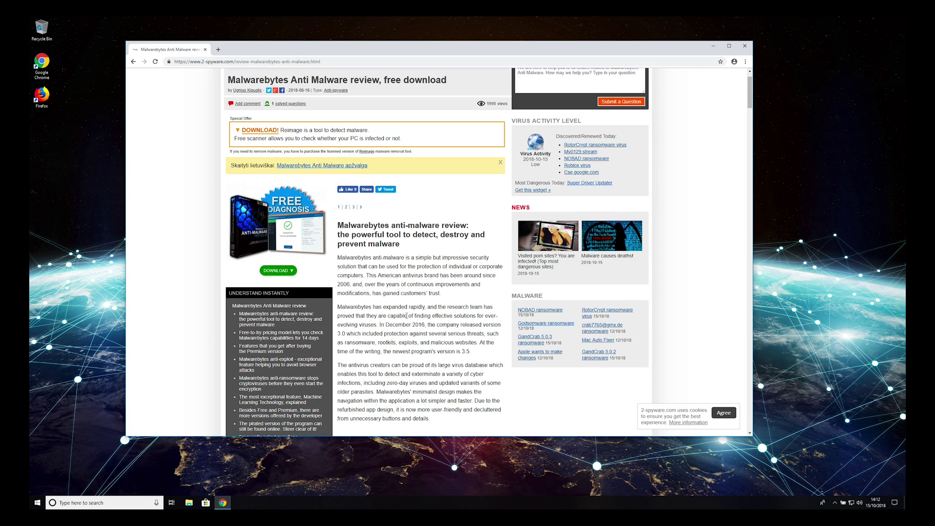
scroll(428, 314, "down", 1)
scroll(380, 292, "down", 10)
scroll(343, 283, "down", 10)
scroll(343, 283, "down", 10)
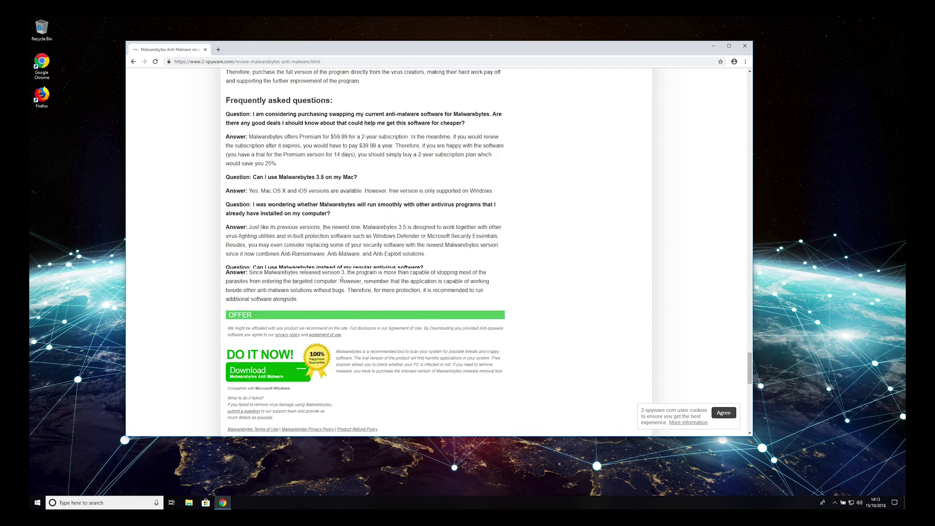
scroll(307, 219, "down", 5)
left_click(265, 163)
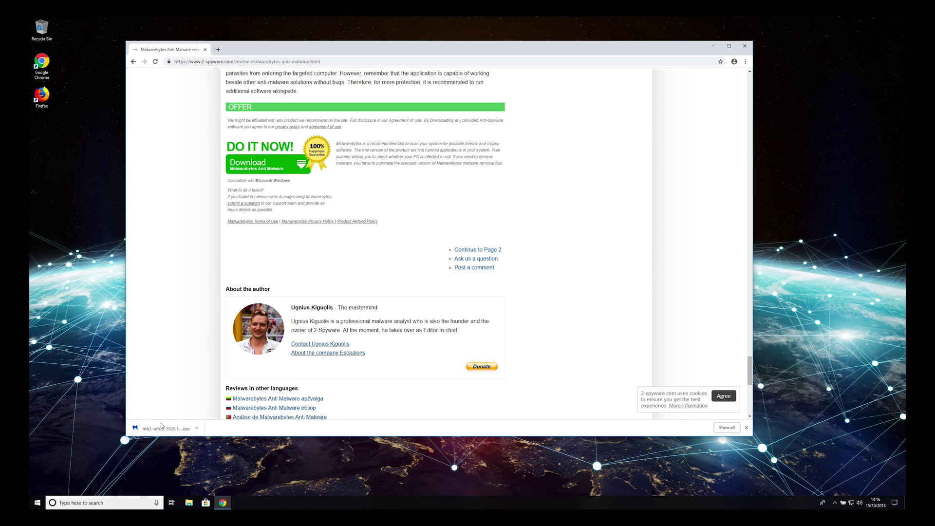
left_click(163, 430)
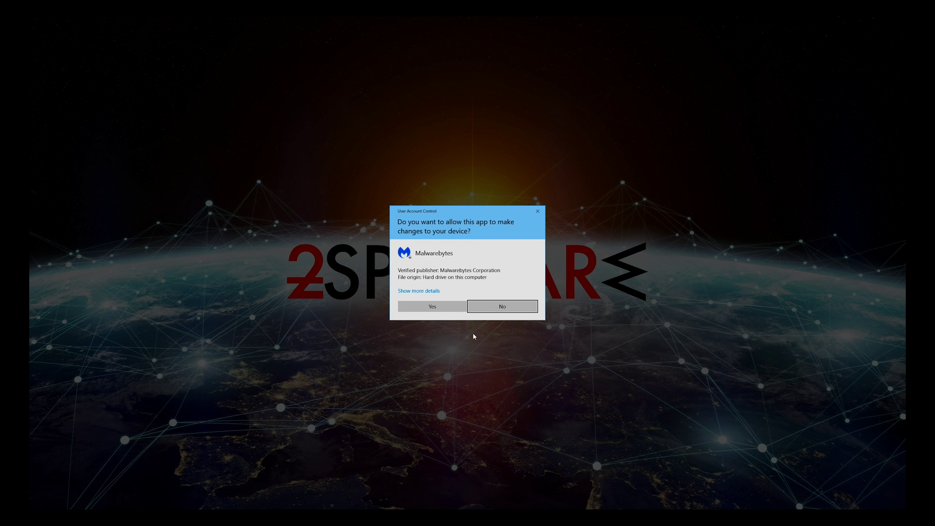
Install Malwarebytes through the UAC, language, license and finish screens, then close Chrome.
left_click(430, 306)
left_click(474, 274)
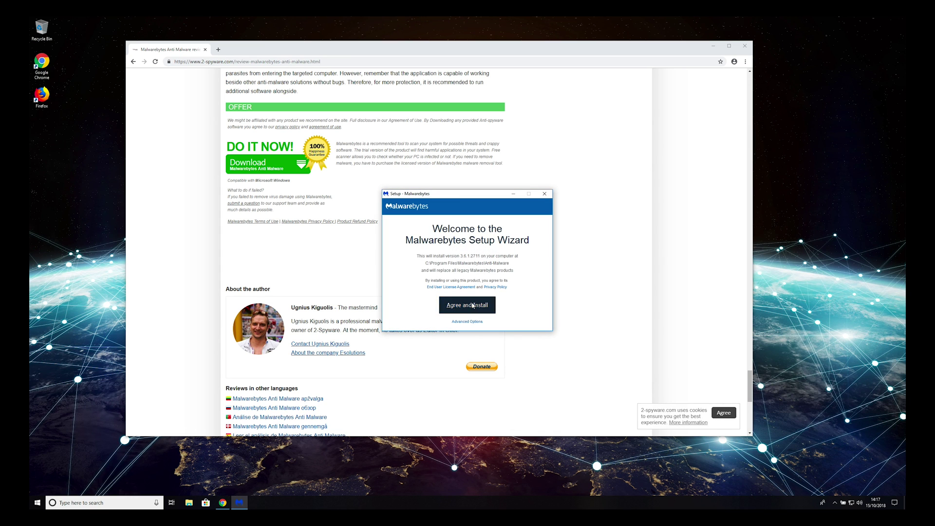
left_click(472, 307)
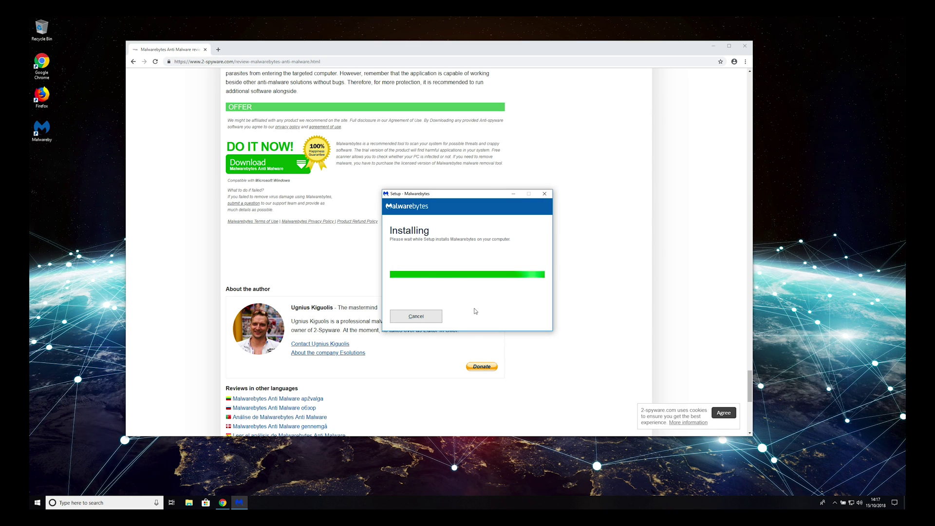
left_click(473, 312)
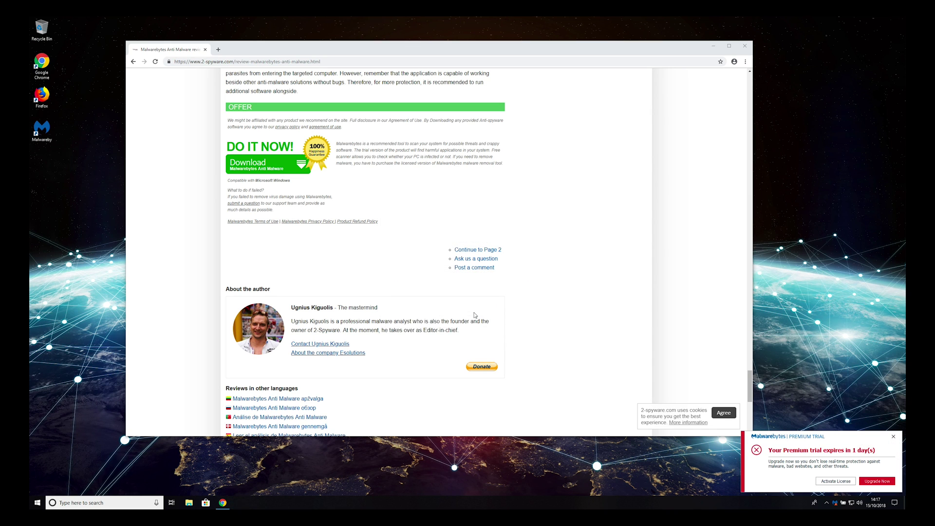
left_click(745, 46)
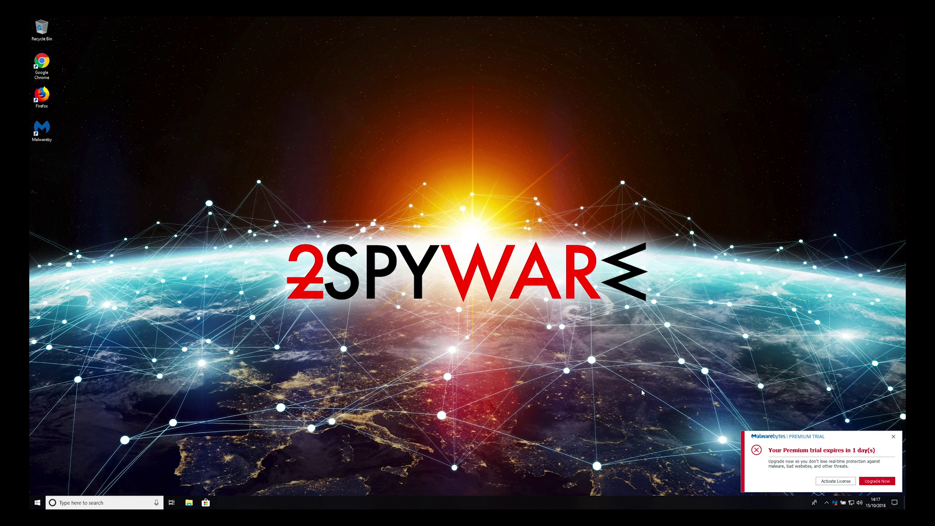
Run Scan Now, then Quarantine Selected with all 25 found threats checked.
left_click(443, 320)
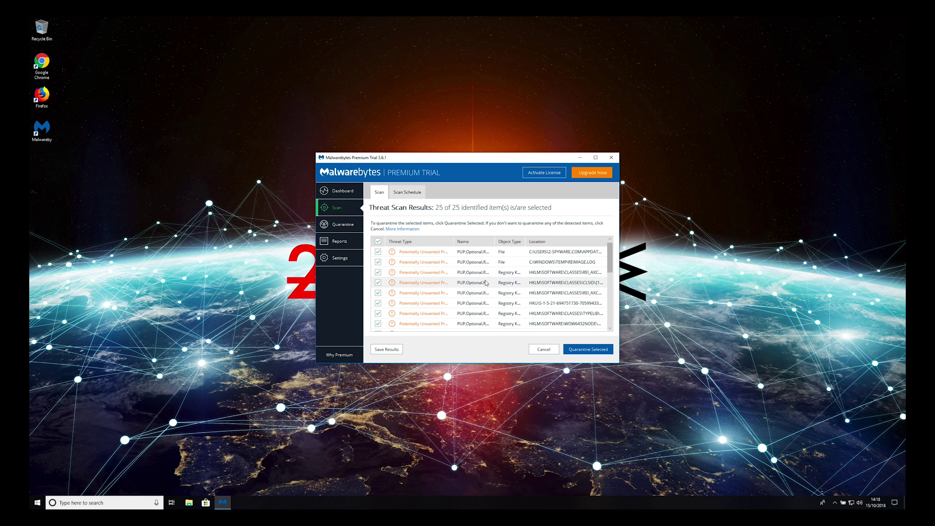
left_click_drag(610, 260, 609, 311)
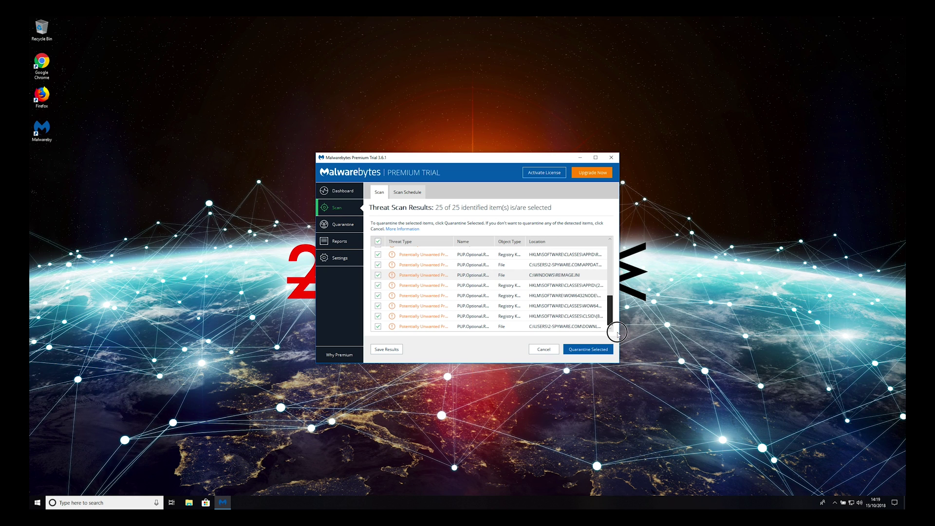
left_click(599, 351)
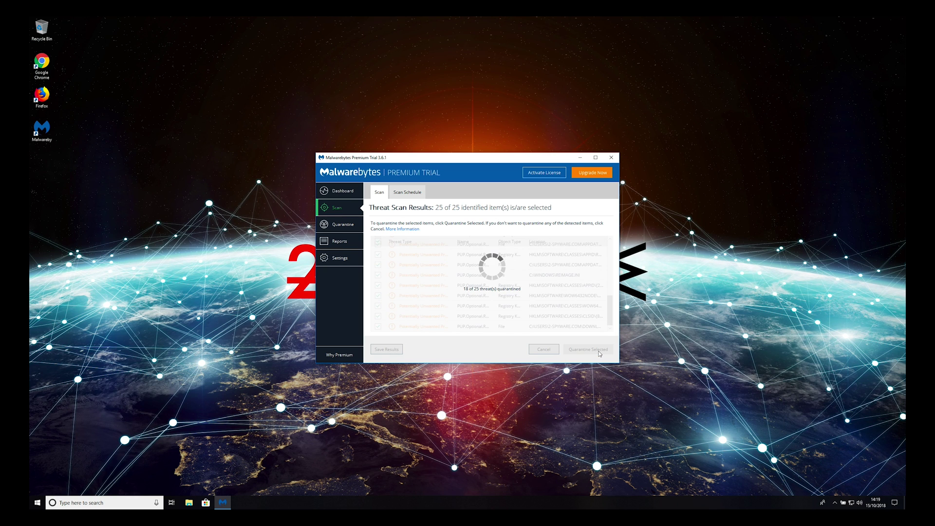